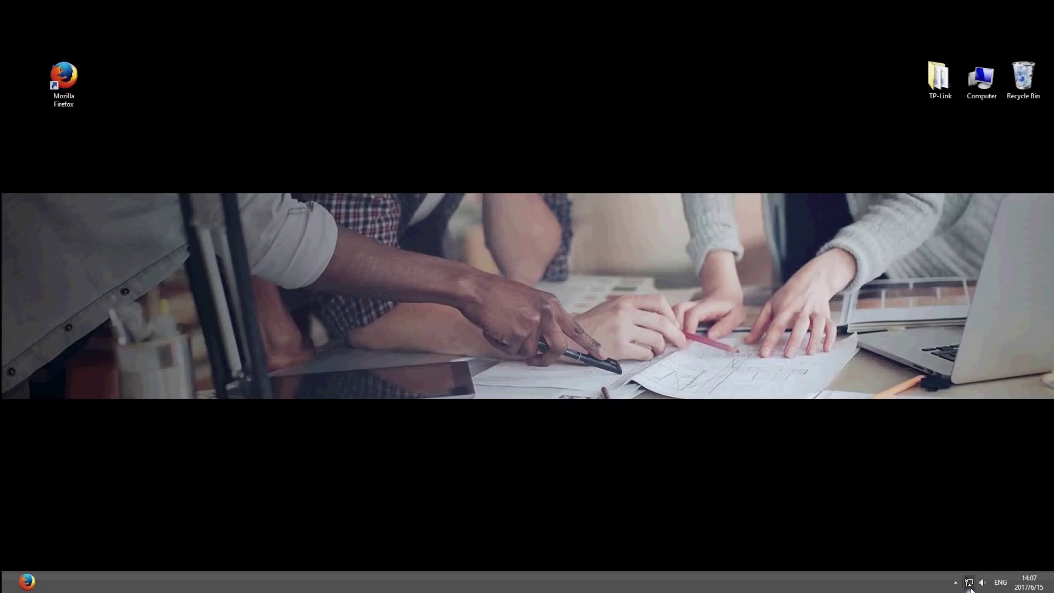
Join the TP-LINK_5G_869FAE Wi-Fi network from the Windows Networks panel.
{"action": "left_click", "coordinate": [970, 583]}
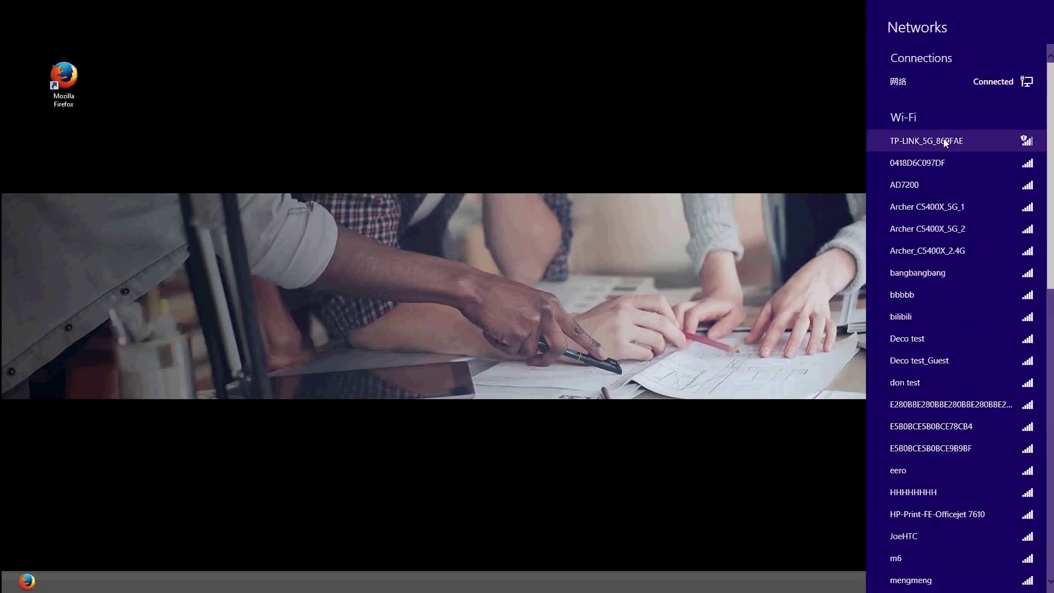
{"action": "left_click", "coordinate": [989, 144]}
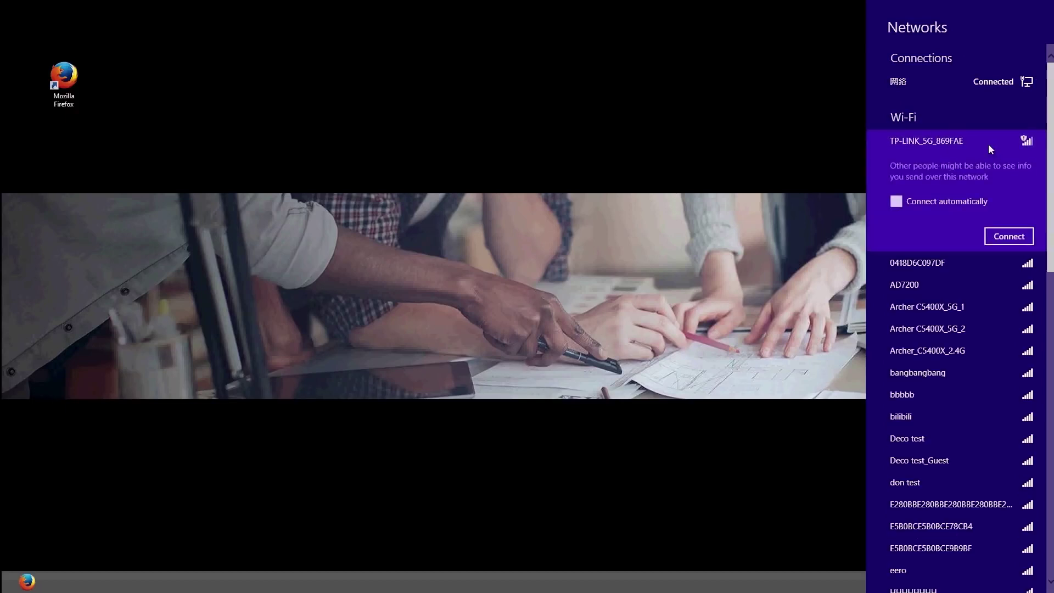
{"action": "left_click", "coordinate": [1004, 241]}
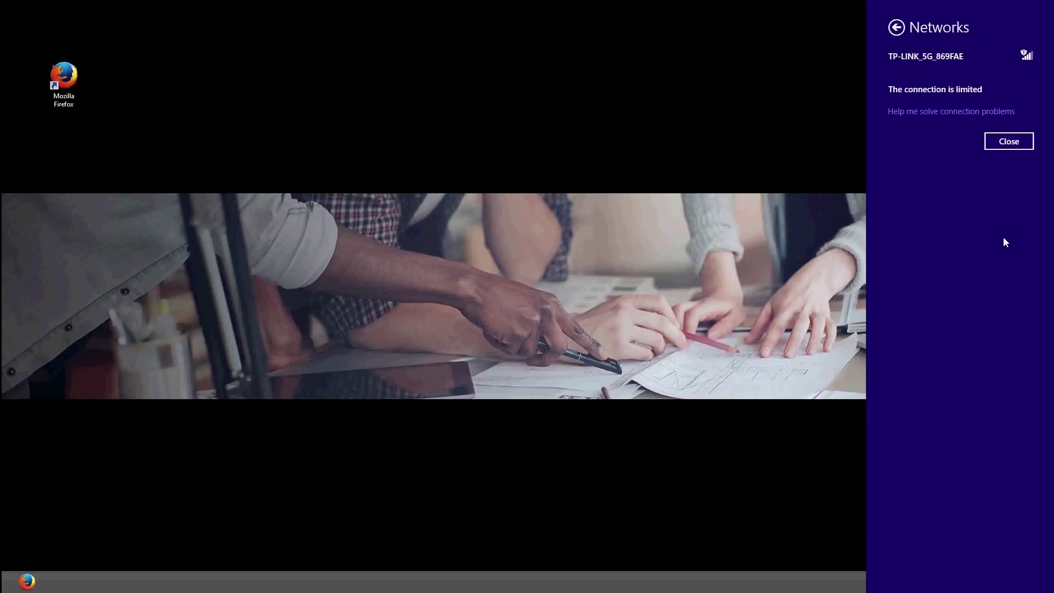
{"action": "left_click", "coordinate": [1009, 141]}
Open tplinkeap.net in Firefox and log in to the EAP320 with the default credentials.
{"action": "left_click", "coordinate": [26, 584]}
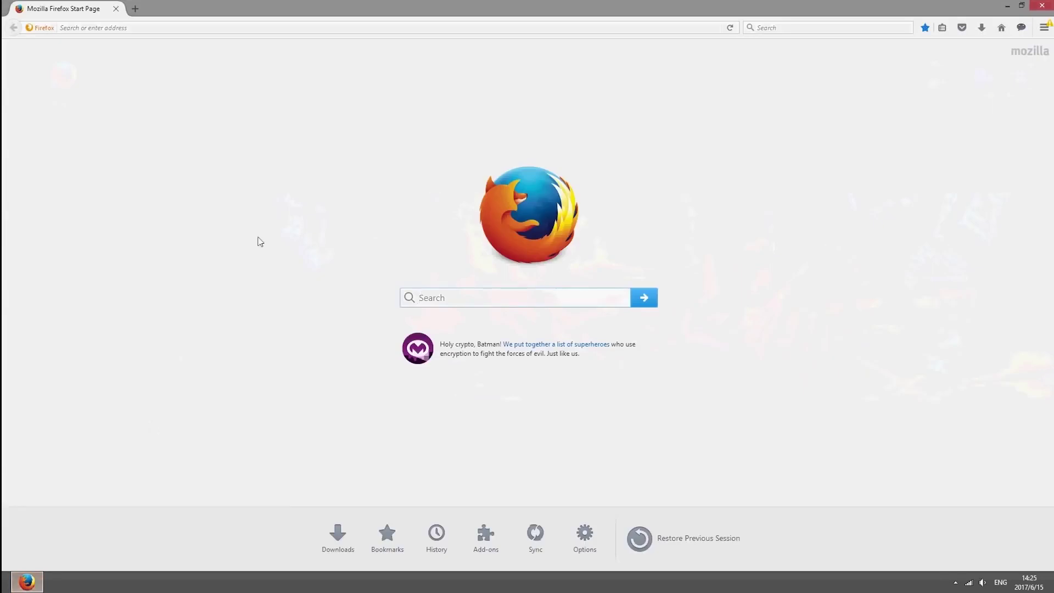
{"action": "left_click", "coordinate": [358, 30]}
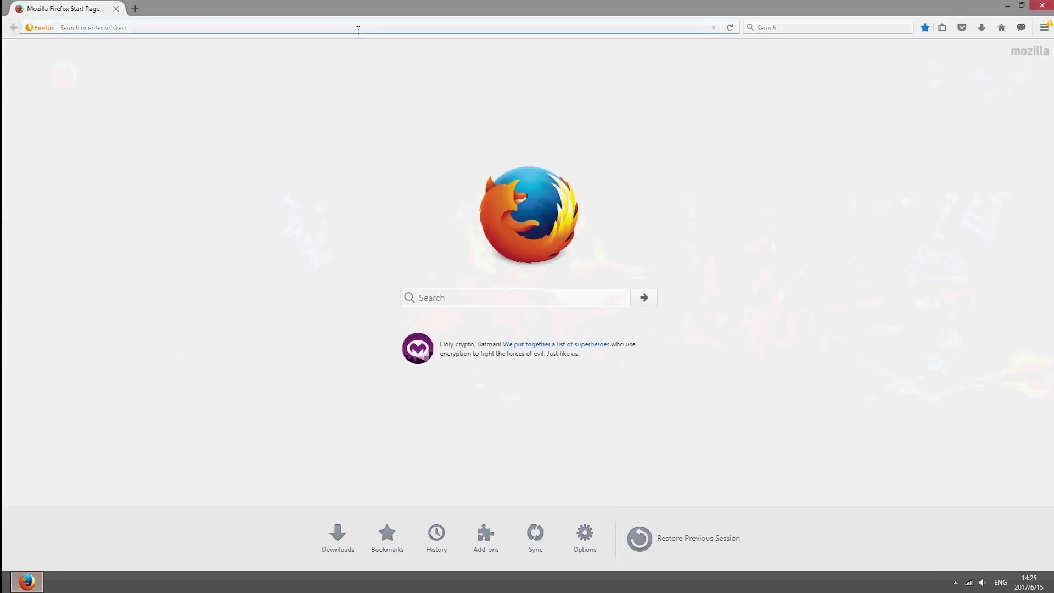
{"action": "key", "text": "ctrl+v"}
{"action": "type", "text": "linkeap.net"}
{"action": "key", "text": "Return"}
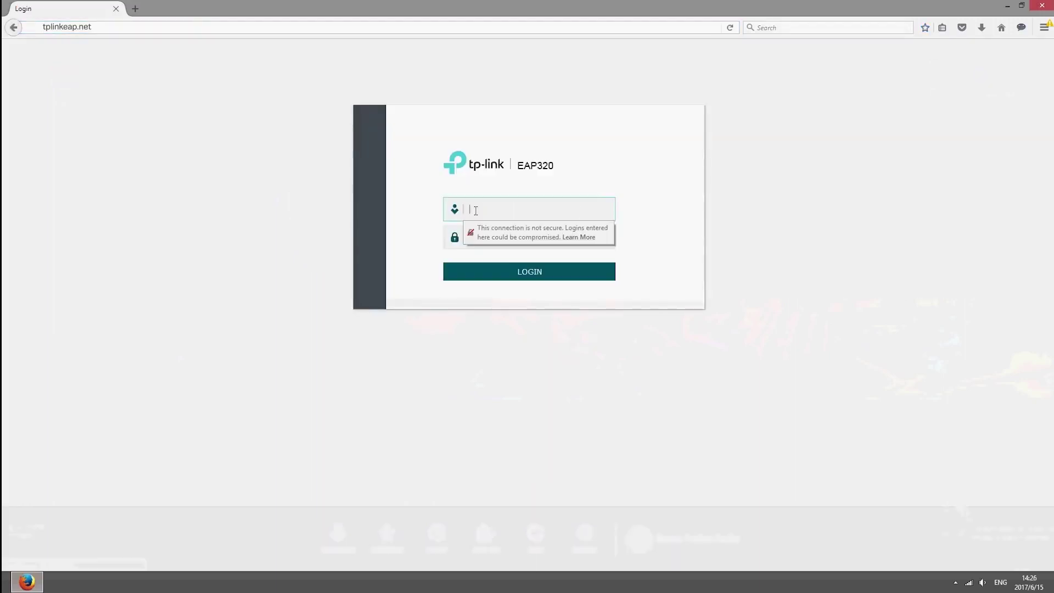
{"action": "type", "text": "admin"}
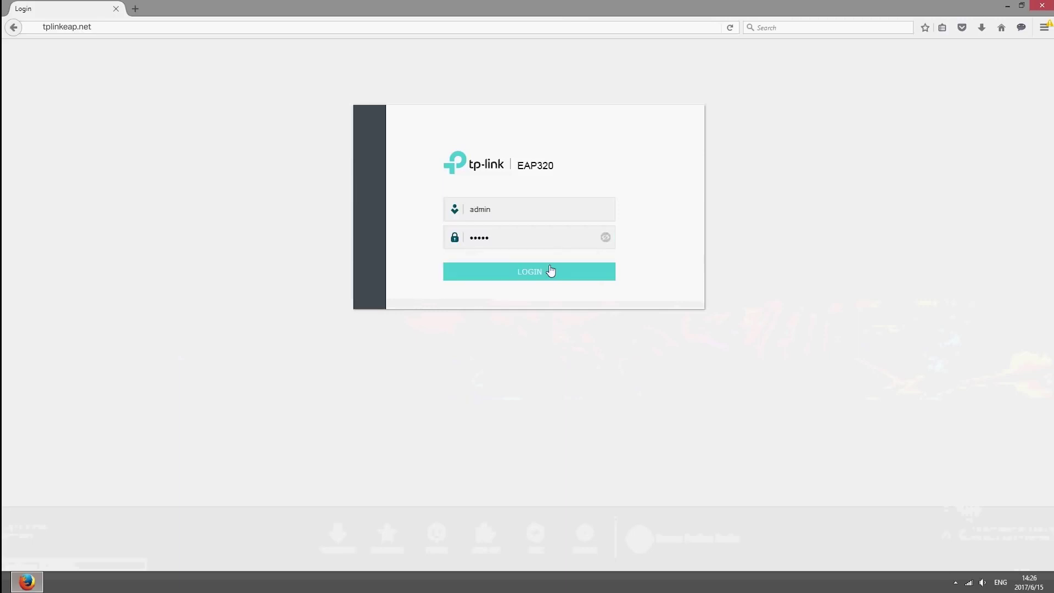
{"action": "left_click", "coordinate": [548, 272]}
{"action": "left_click", "coordinate": [114, 134]}
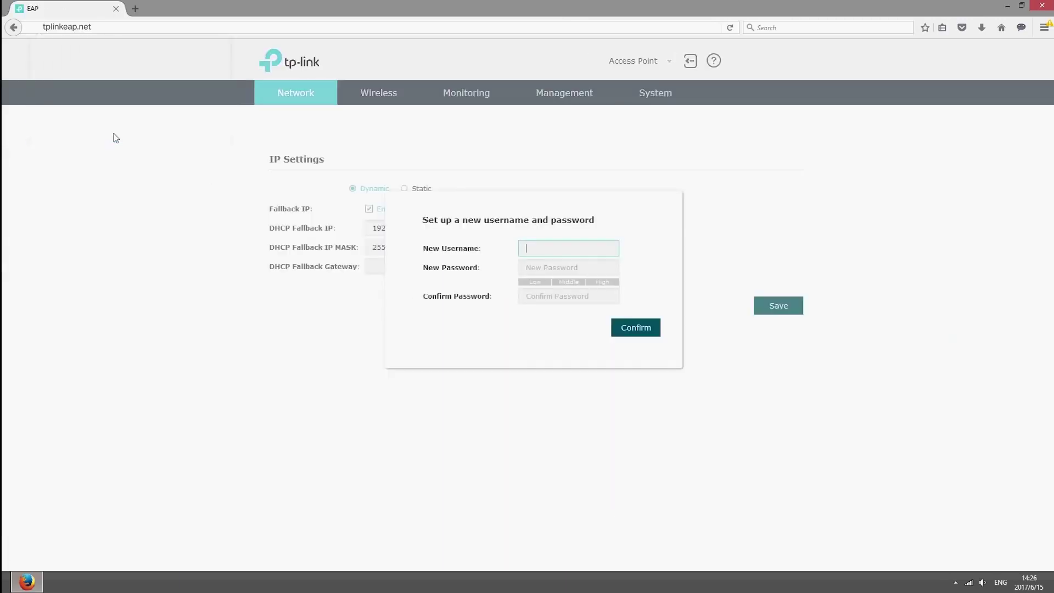
Replace the default login with a new username and a confirmed new password.
{"action": "left_click", "coordinate": [604, 247]}
{"action": "type", "text": "tplink"}
{"action": "key", "text": "Tab"}
{"action": "type", "text": "tplink"}
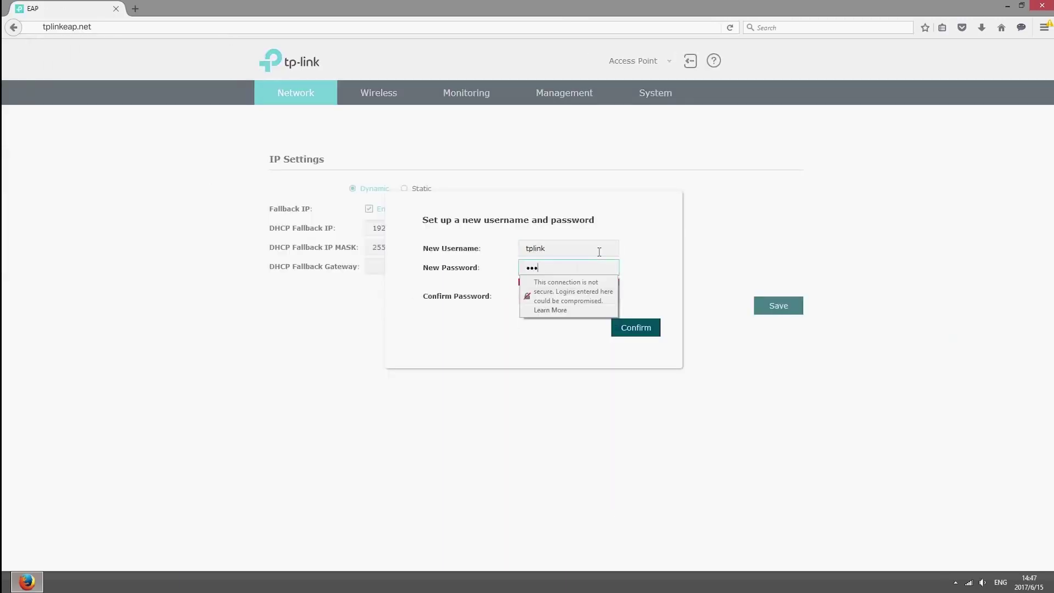
{"action": "key", "text": "Tab"}
{"action": "type", "text": "tplink"}
{"action": "key", "text": "Return"}
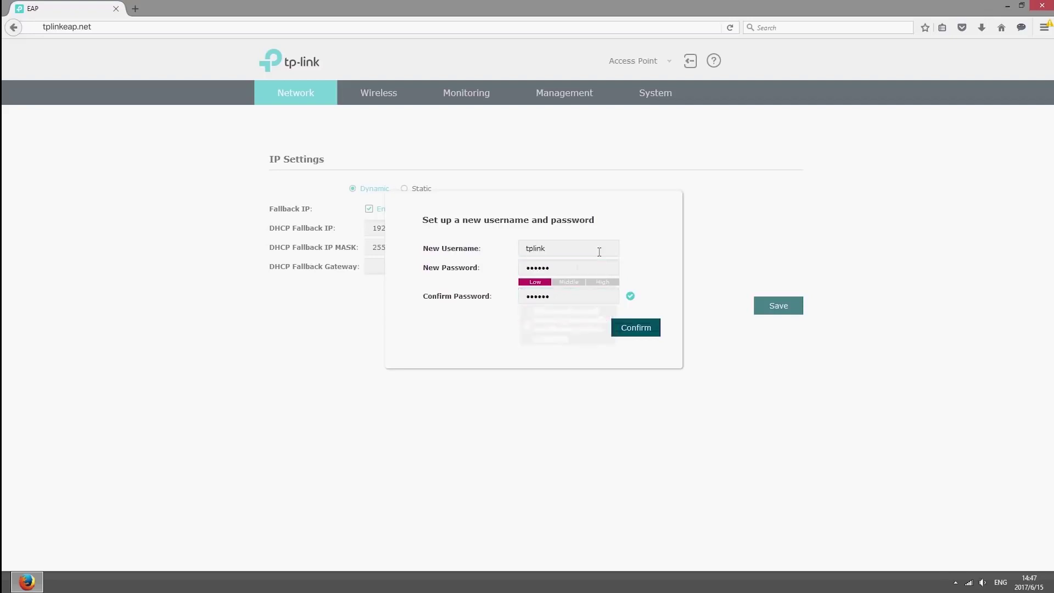
Give SSID TP-LINK_2.4G_869FAD WPA-PSK security with Portal enabled, then go to Portal configuration.
{"action": "left_click", "coordinate": [392, 91]}
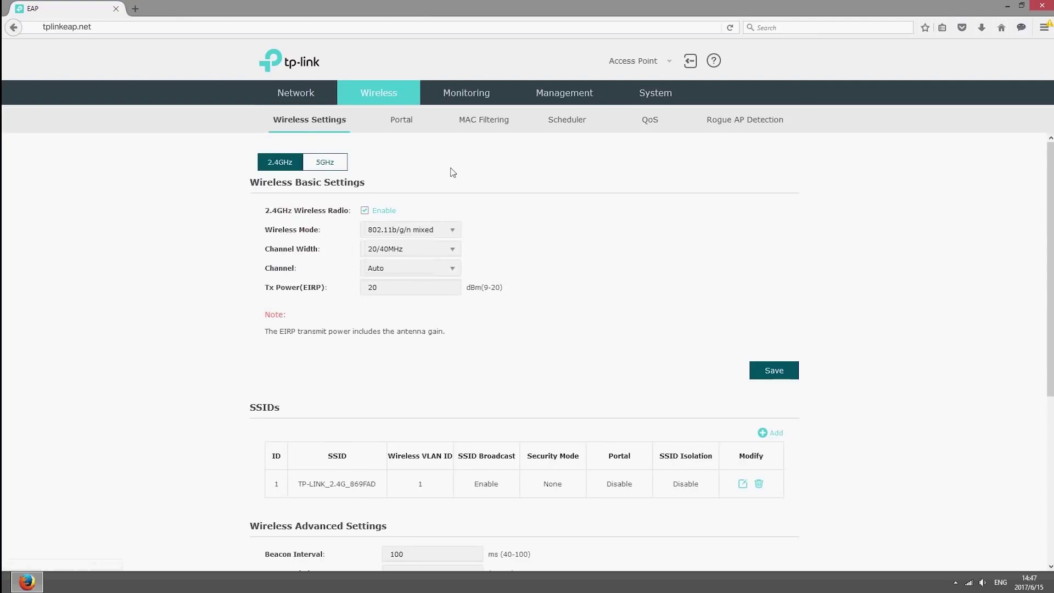
{"action": "left_click", "coordinate": [743, 483]}
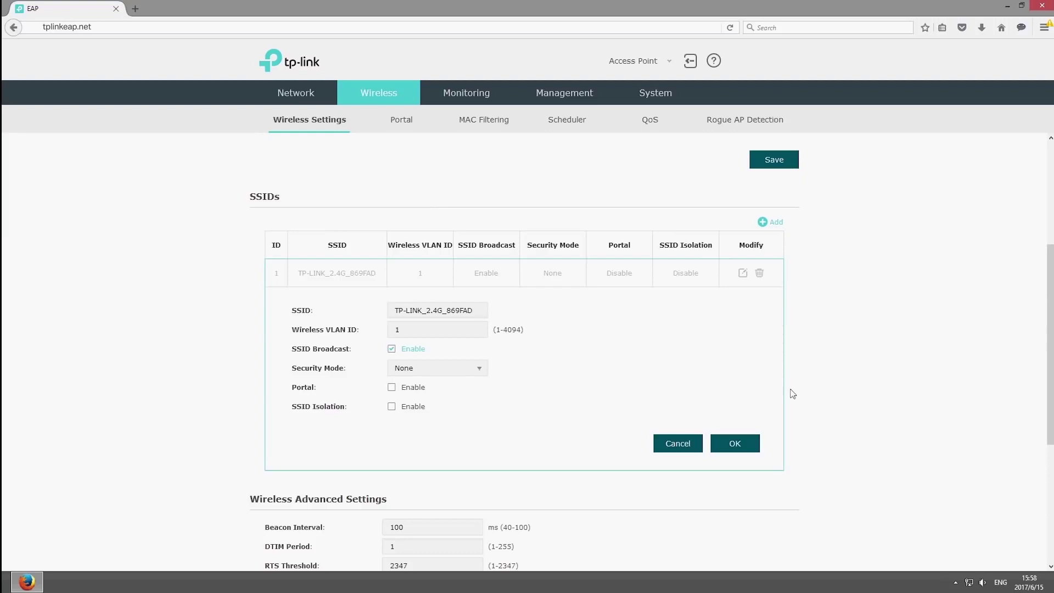
{"action": "left_click", "coordinate": [478, 372]}
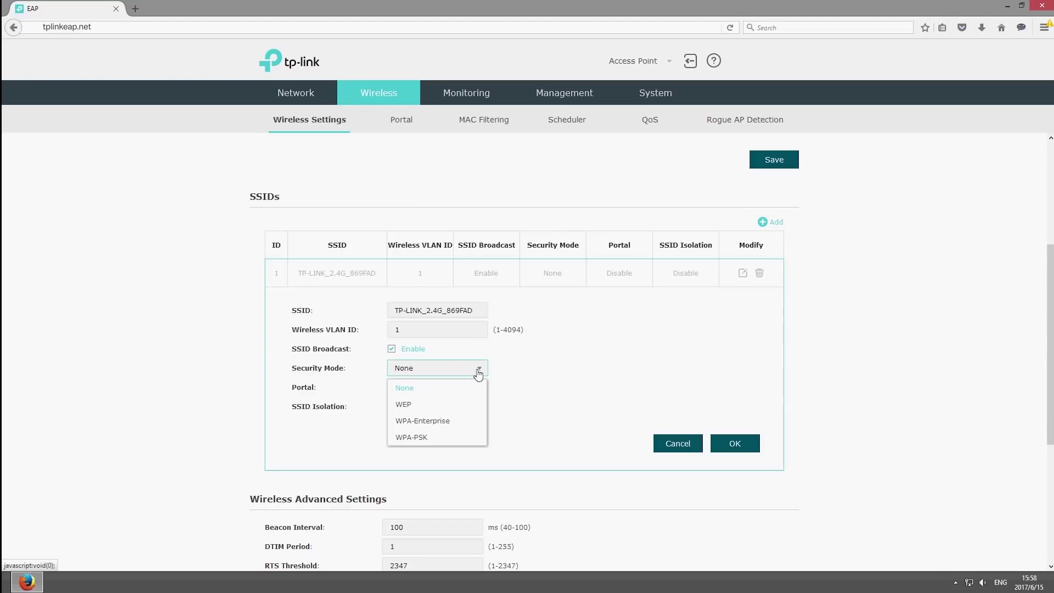
{"action": "left_click", "coordinate": [461, 436]}
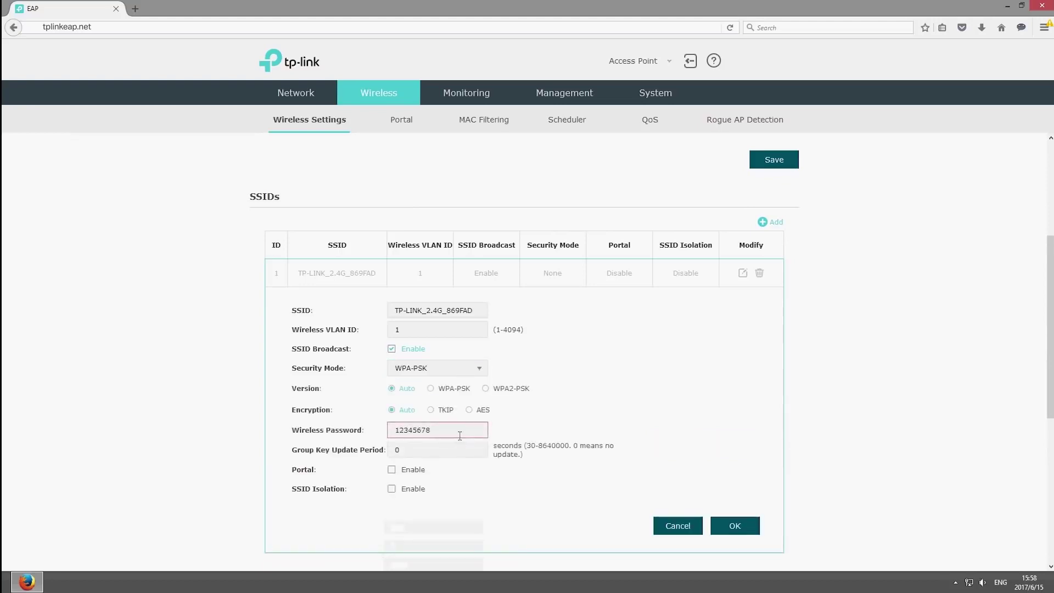
{"action": "left_click", "coordinate": [463, 455]}
{"action": "left_click", "coordinate": [393, 472]}
{"action": "left_click", "coordinate": [736, 526]}
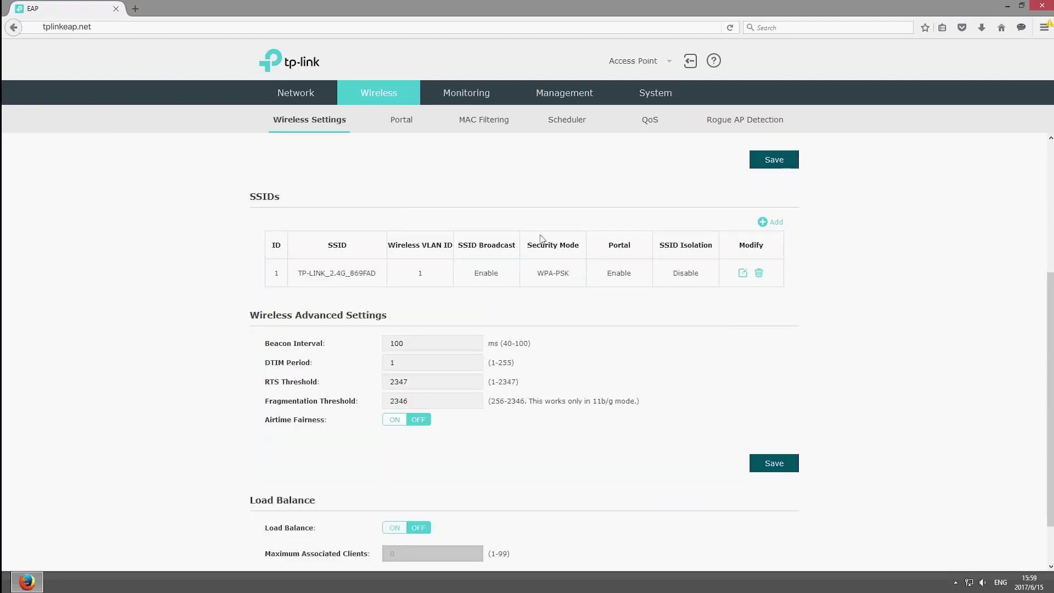
{"action": "left_click", "coordinate": [402, 119]}
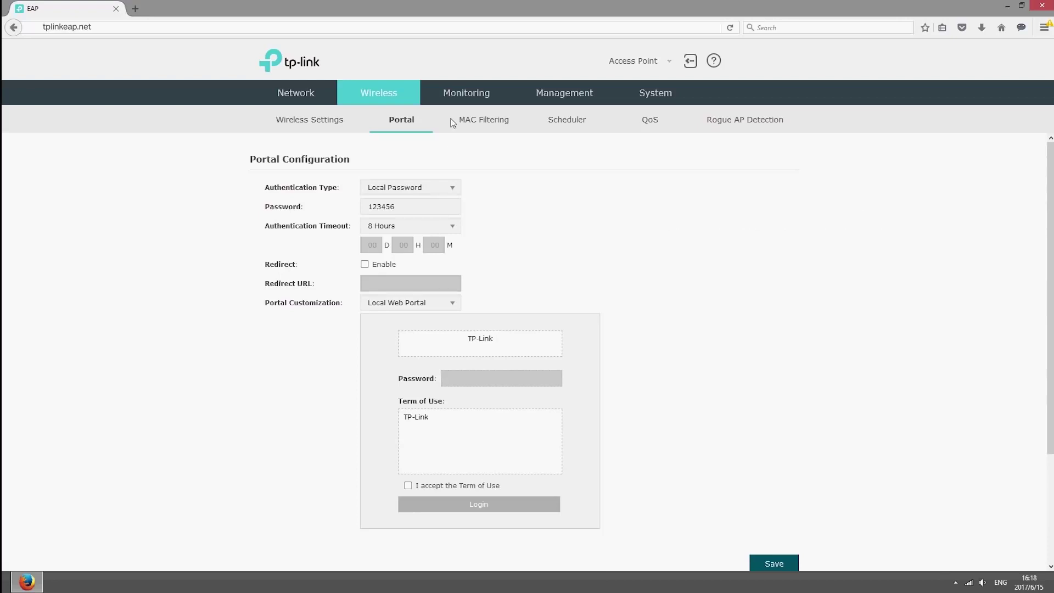
Browse the Monitoring, Management and System tabs to review APs, system log and user accounts.
{"action": "left_click", "coordinate": [450, 97]}
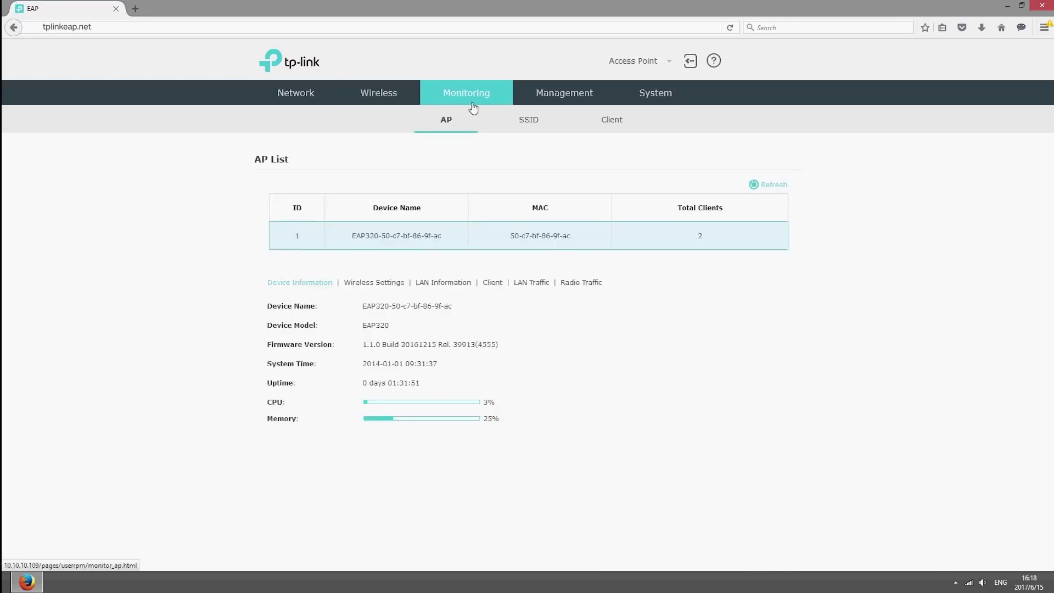
{"action": "left_click", "coordinate": [566, 99]}
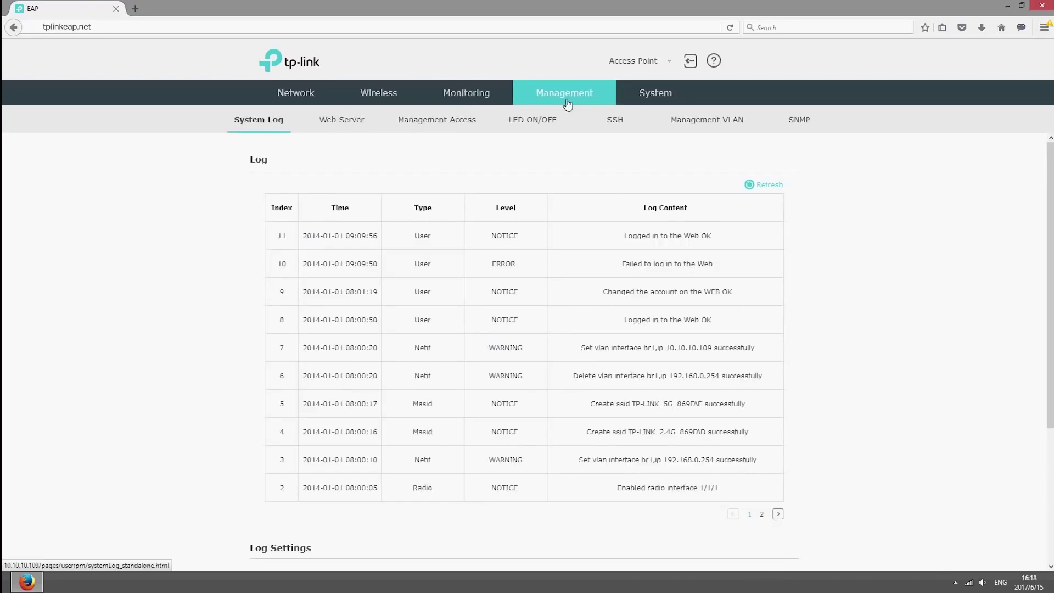
{"action": "left_click", "coordinate": [666, 96]}
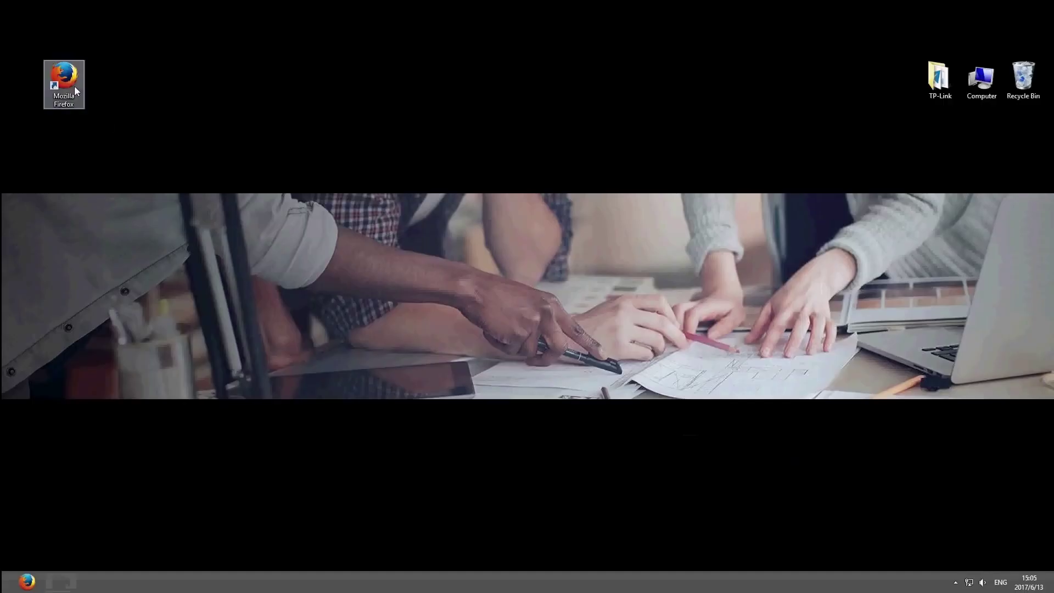
Open the TP-Link website in Firefox and search it for 'EAP controller'.
{"action": "double_click", "coordinate": [76, 90]}
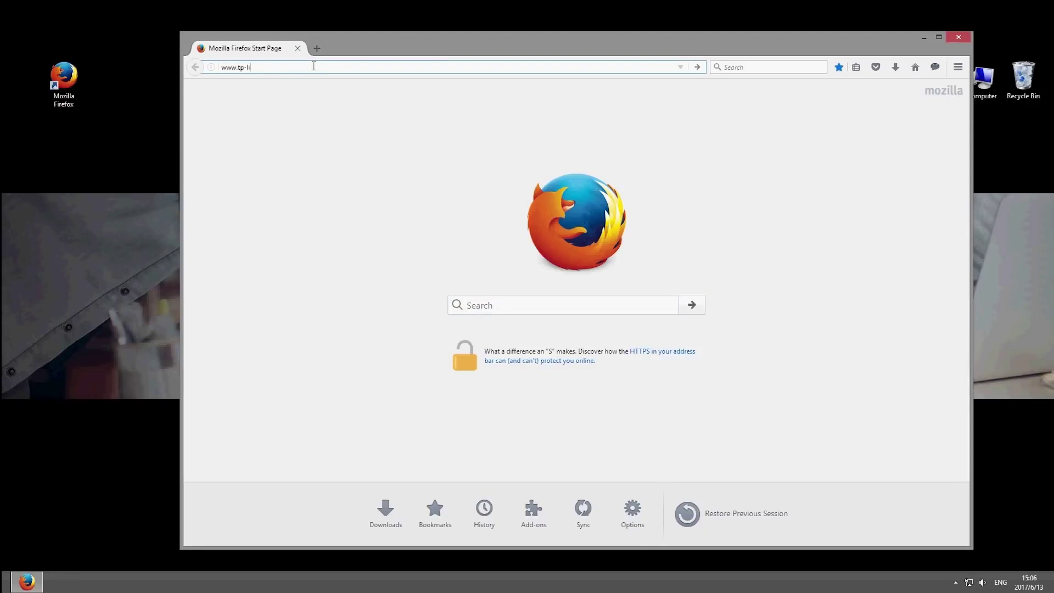
{"action": "type", "text": "nk.com"}
{"action": "key", "text": "Return"}
{"action": "left_click", "coordinate": [787, 101]}
{"action": "type", "text": "EAP controll"}
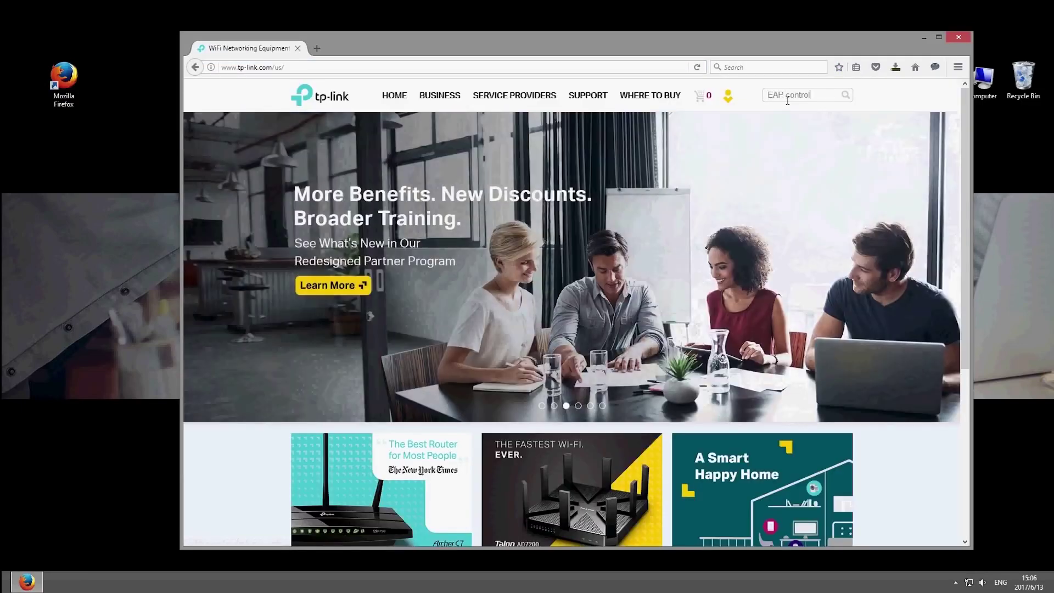
{"action": "type", "text": "er"}
{"action": "key", "text": "Return"}
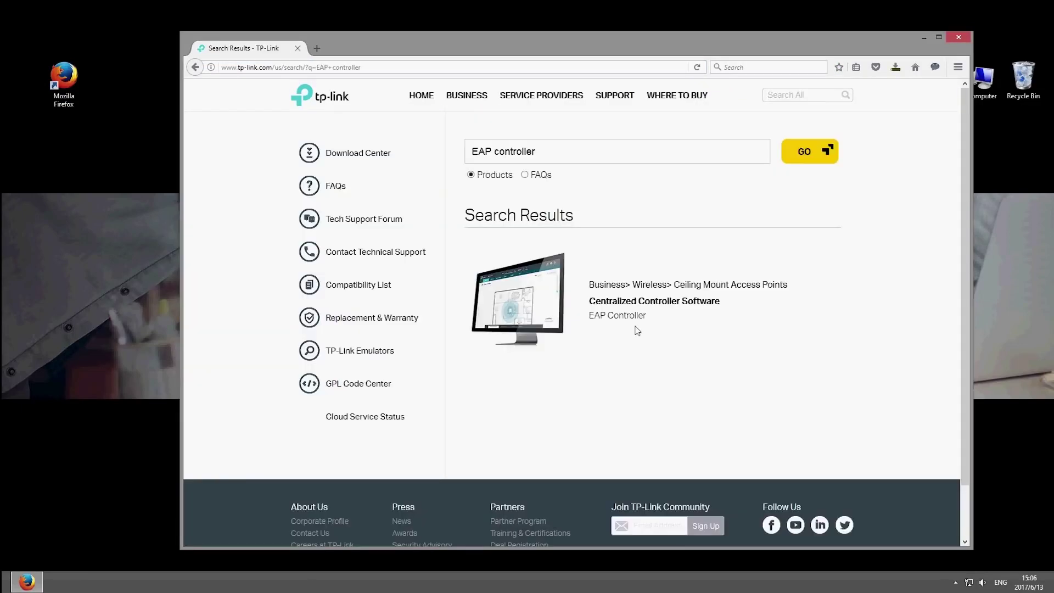
Save EAP Controller_V2.4.7.zip from the EAP Controller download page.
{"action": "left_click", "coordinate": [633, 317]}
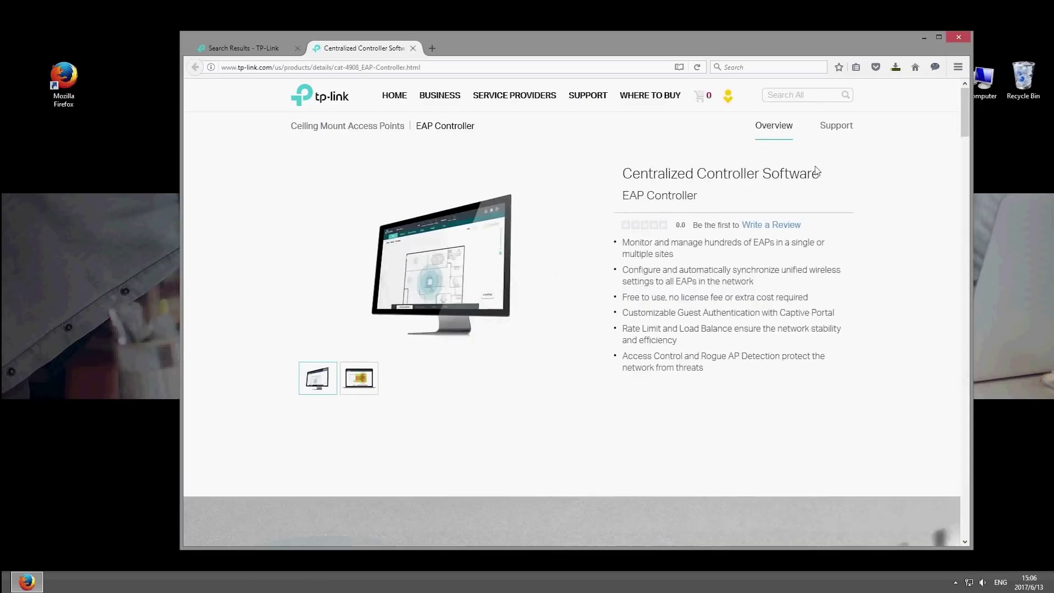
{"action": "left_click", "coordinate": [838, 127]}
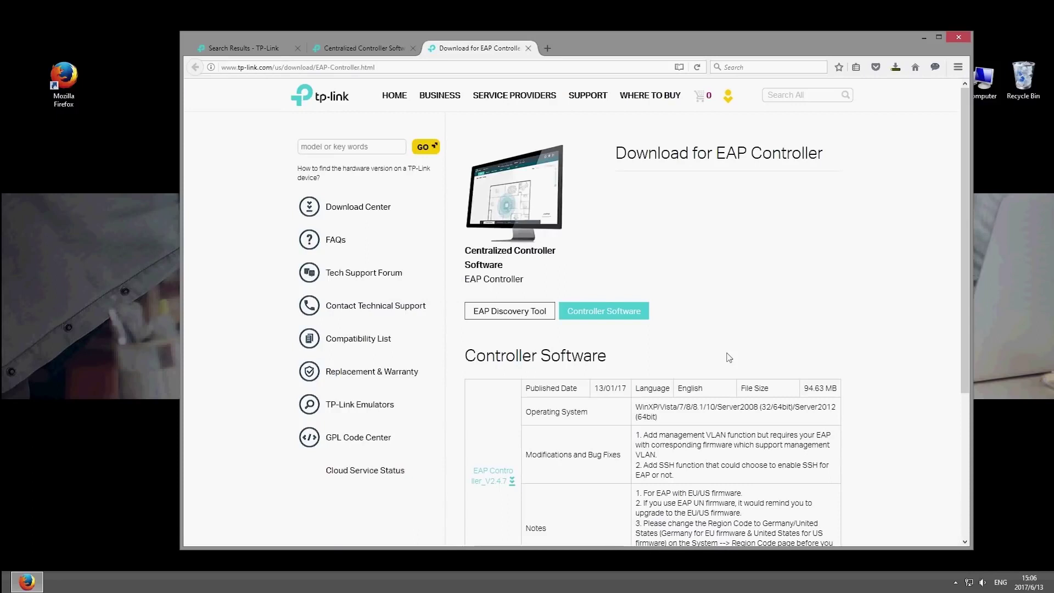
{"action": "left_click", "coordinate": [503, 478]}
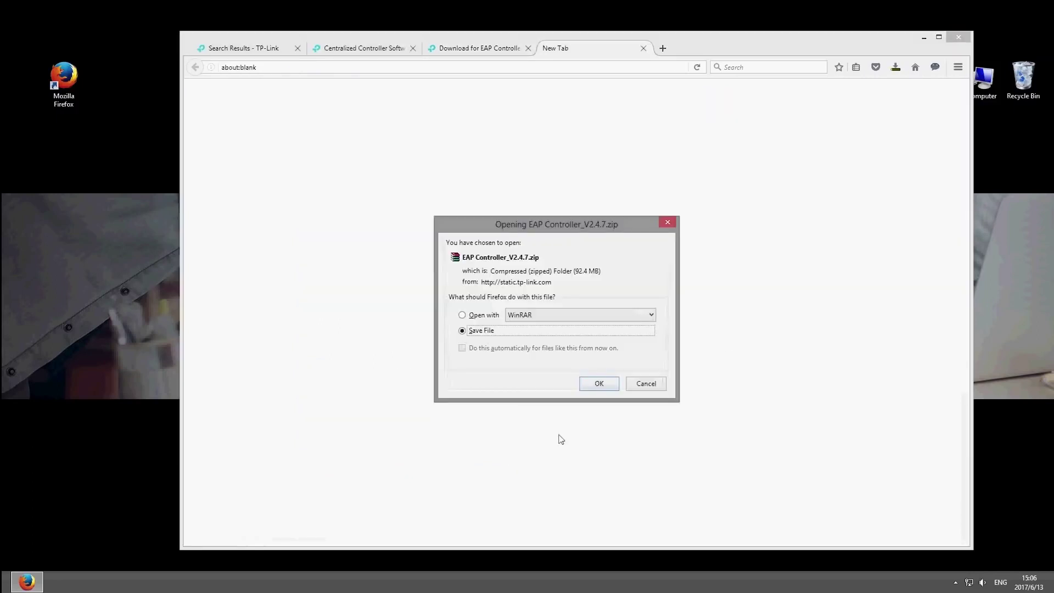
{"action": "left_click", "coordinate": [604, 387]}
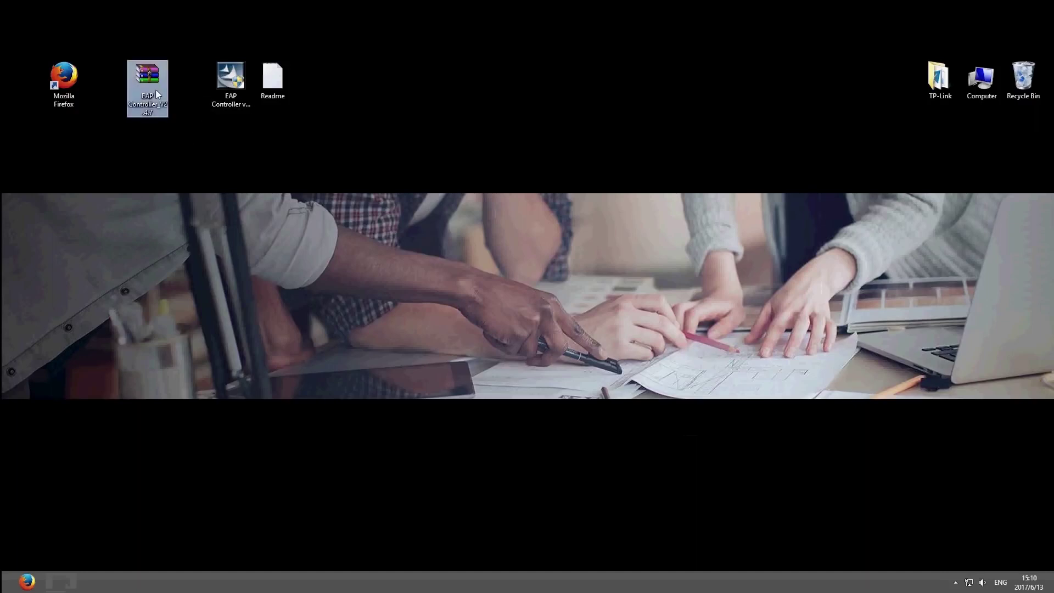
Install EAP Controller to the default TP-LINK folder under Program Files (x86).
{"action": "double_click", "coordinate": [228, 92]}
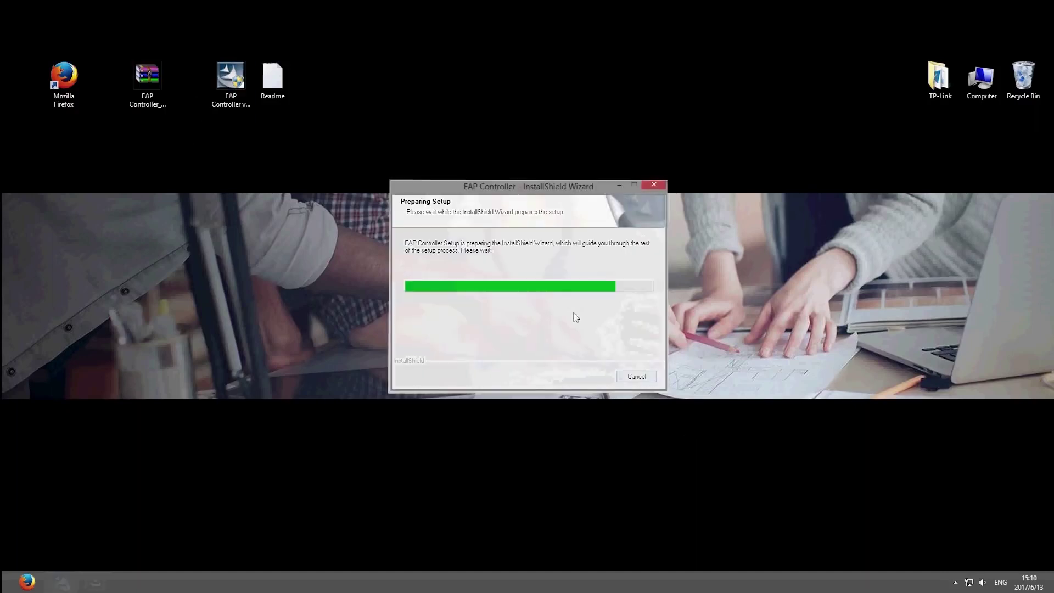
{"action": "left_click", "coordinate": [590, 388]}
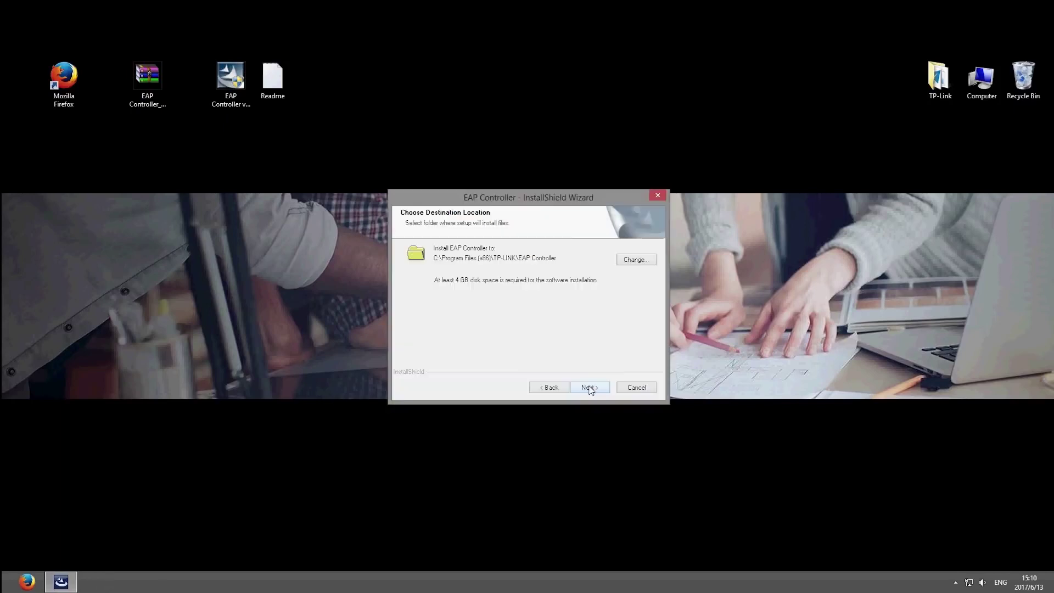
{"action": "left_click", "coordinate": [590, 389]}
{"action": "left_click", "coordinate": [590, 389]}
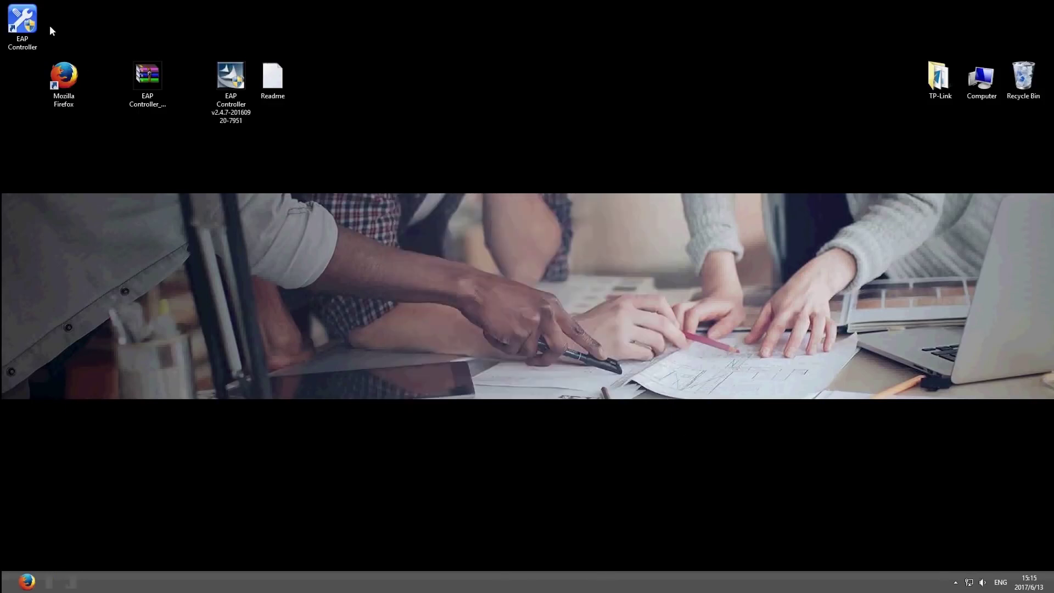
Launch EAP Controller, allow it through the firewall, and select the EAP320 at 192.168.0.128.
{"action": "double_click", "coordinate": [30, 21]}
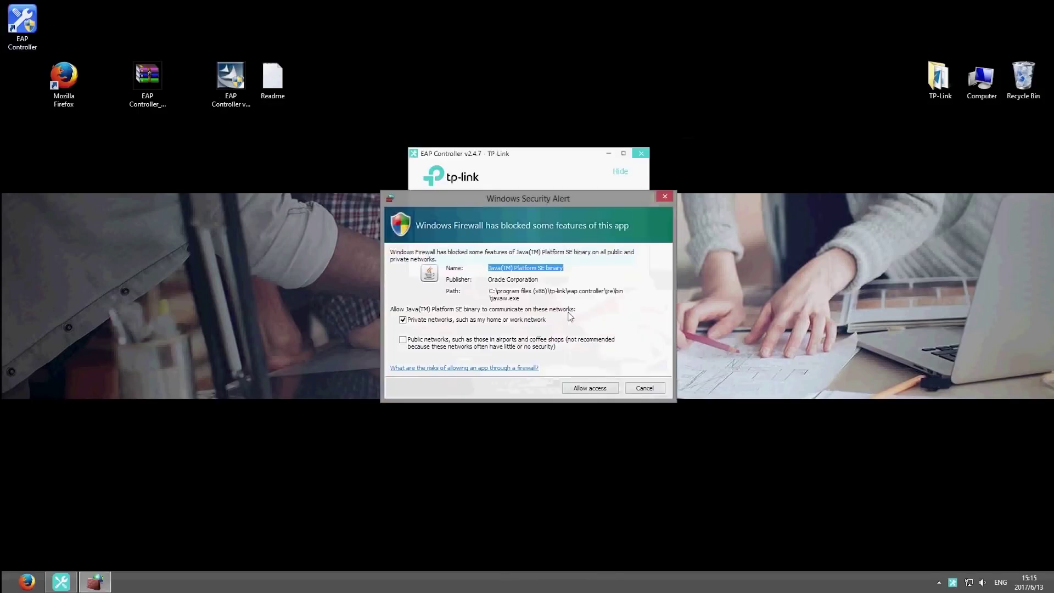
{"action": "left_click", "coordinate": [590, 388]}
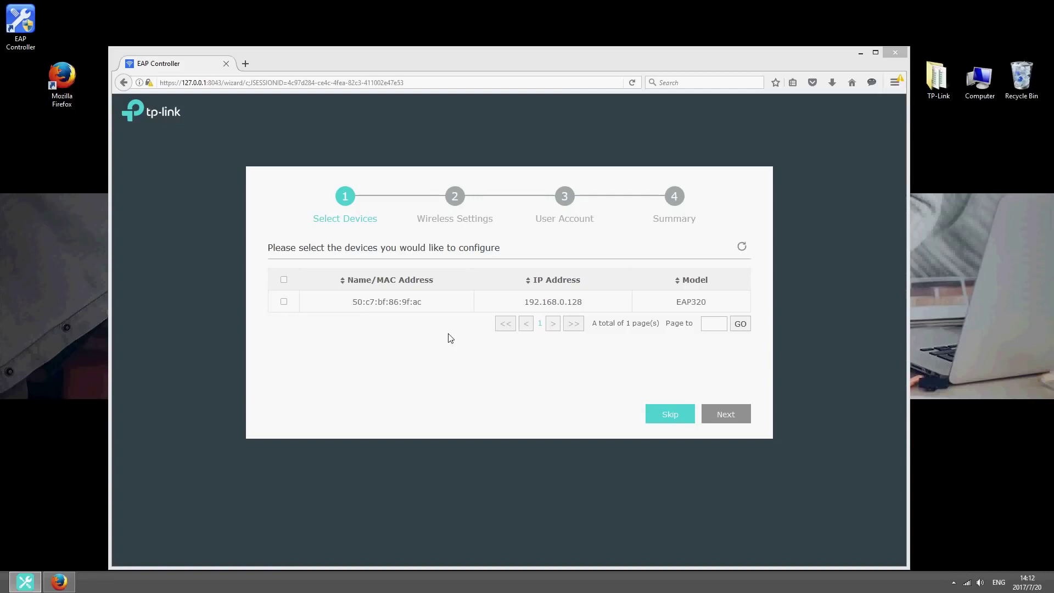
{"action": "left_click", "coordinate": [283, 302]}
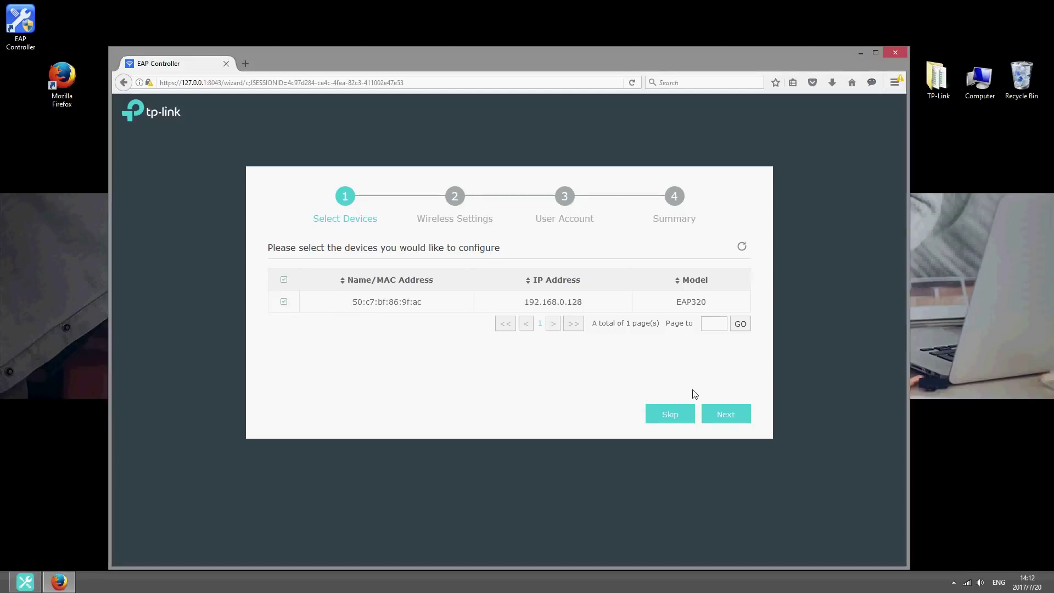
{"action": "left_click", "coordinate": [732, 413]}
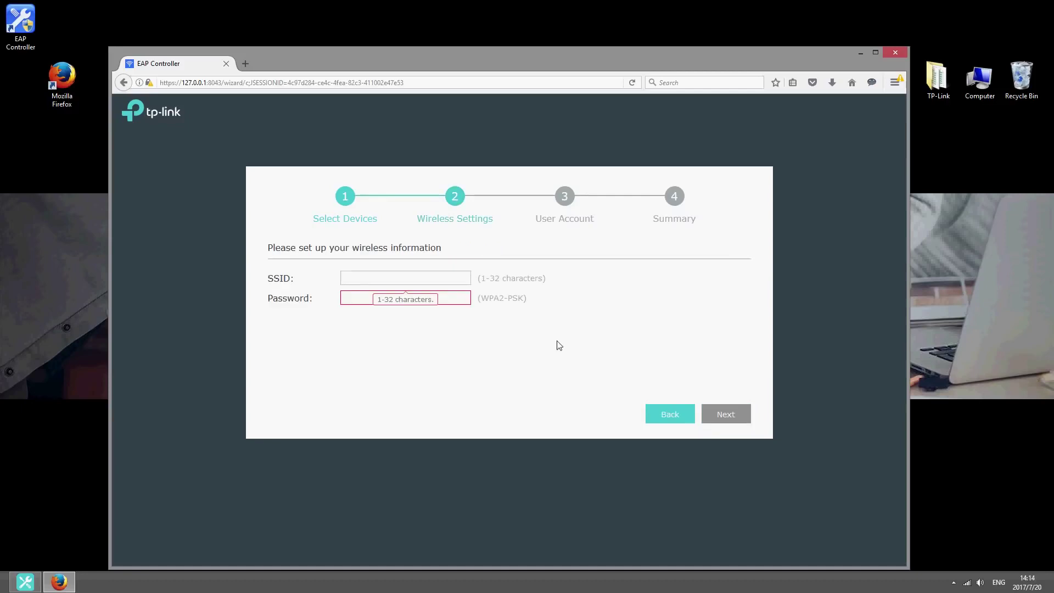
Name the wireless network TP-Link-EAP and give it a WPA2 password.
{"action": "left_click", "coordinate": [470, 281]}
{"action": "type", "text": "TP-L"}
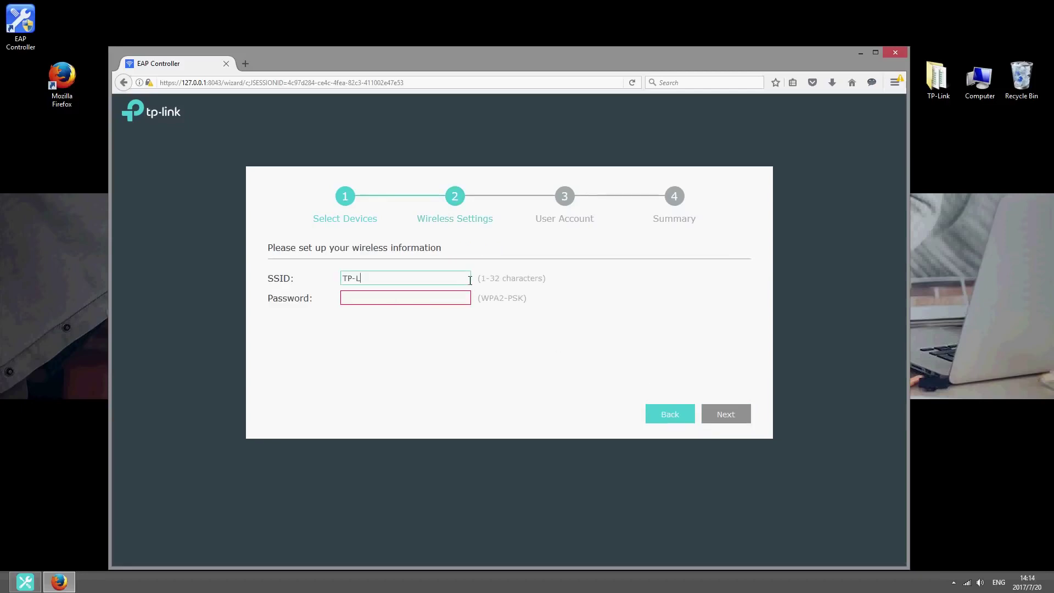
{"action": "type", "text": "ink-EAP"}
{"action": "key", "text": "Tab"}
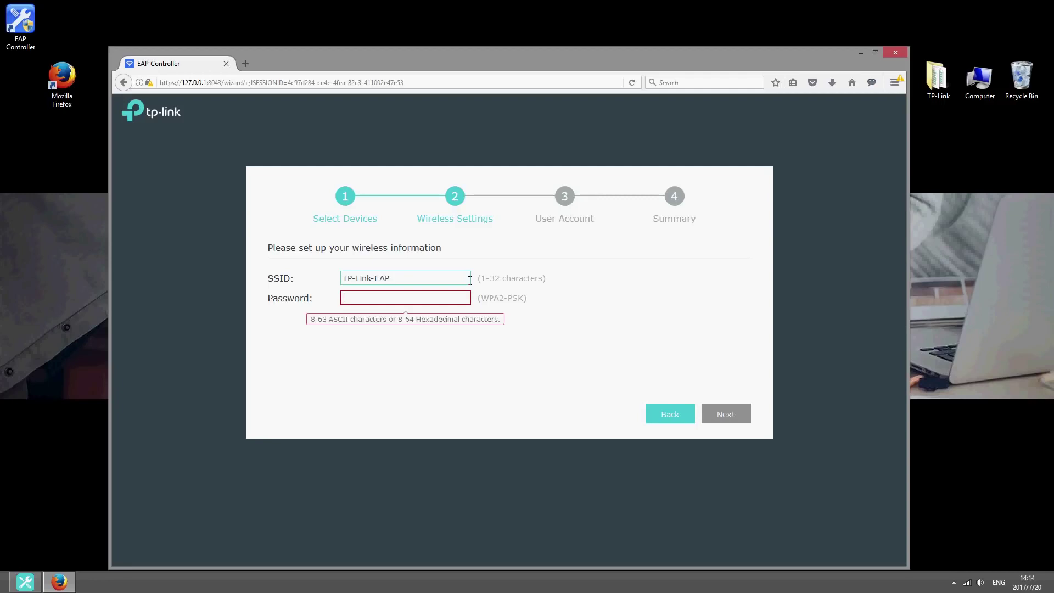
{"action": "type", "text": "12345678"}
{"action": "left_click", "coordinate": [719, 415]}
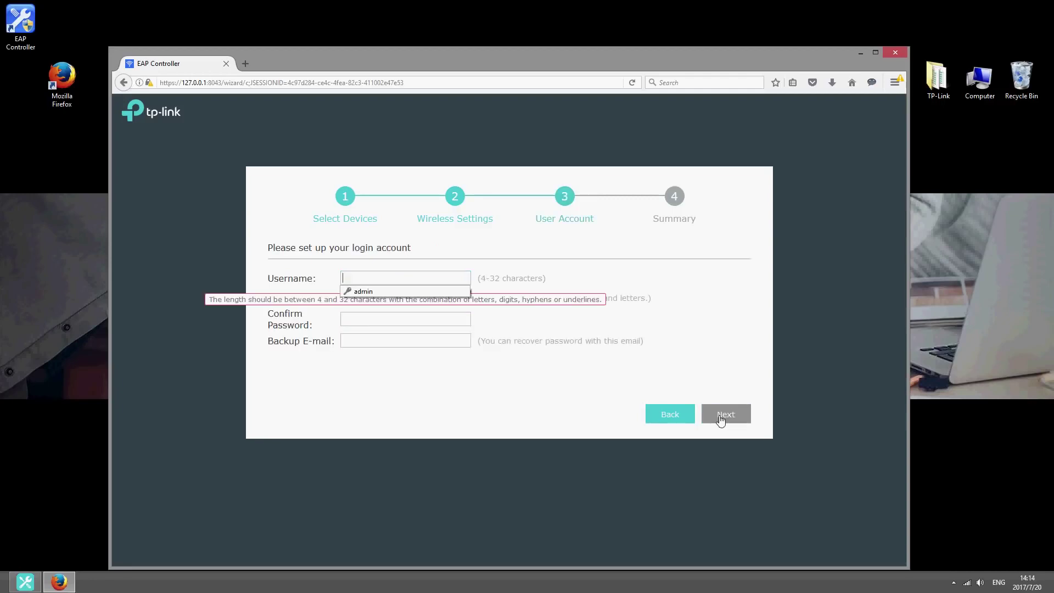
Create the controller account with username admin, a confirmed password and a backup e-mail.
{"action": "left_click", "coordinate": [464, 274]}
{"action": "key", "text": "Tab"}
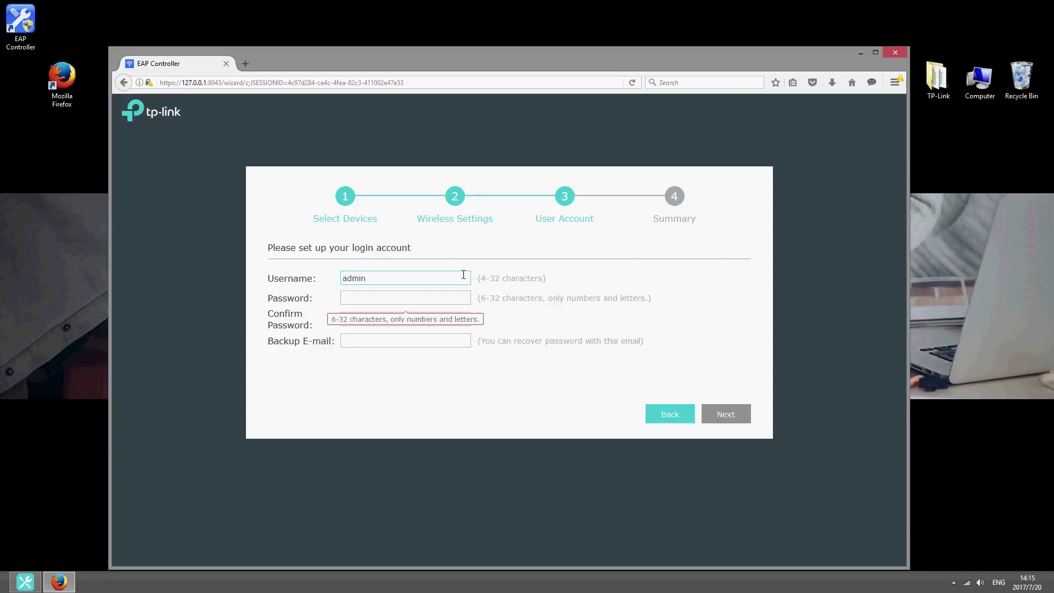
{"action": "key", "text": "Tab"}
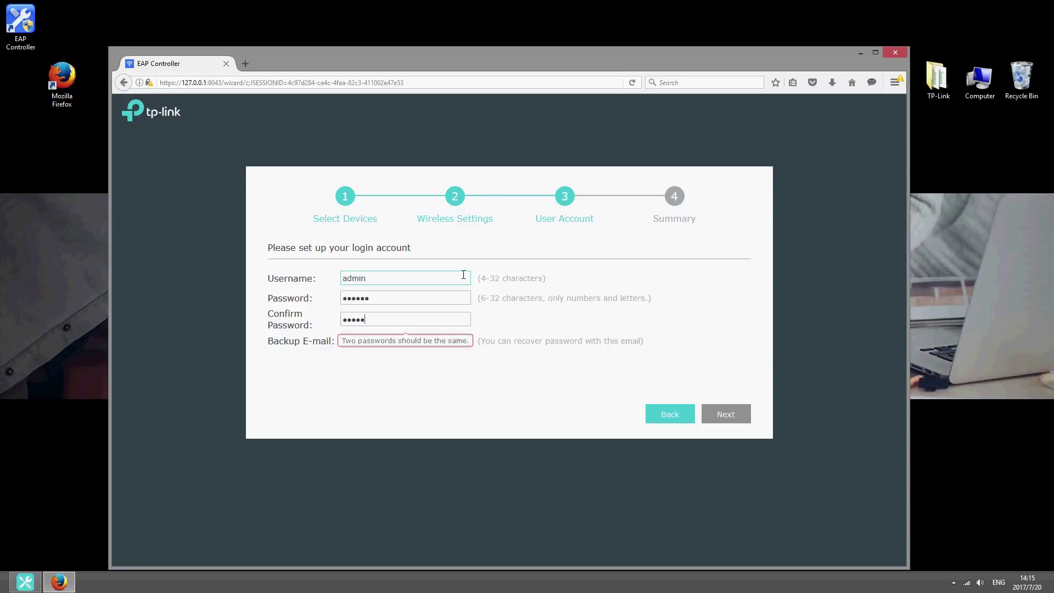
{"action": "key", "text": "Tab"}
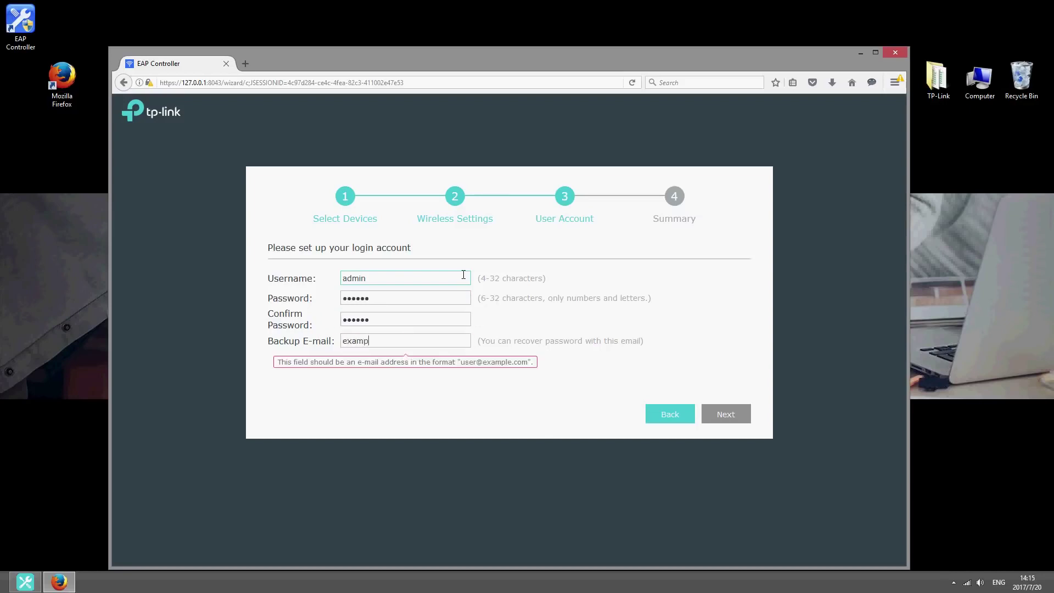
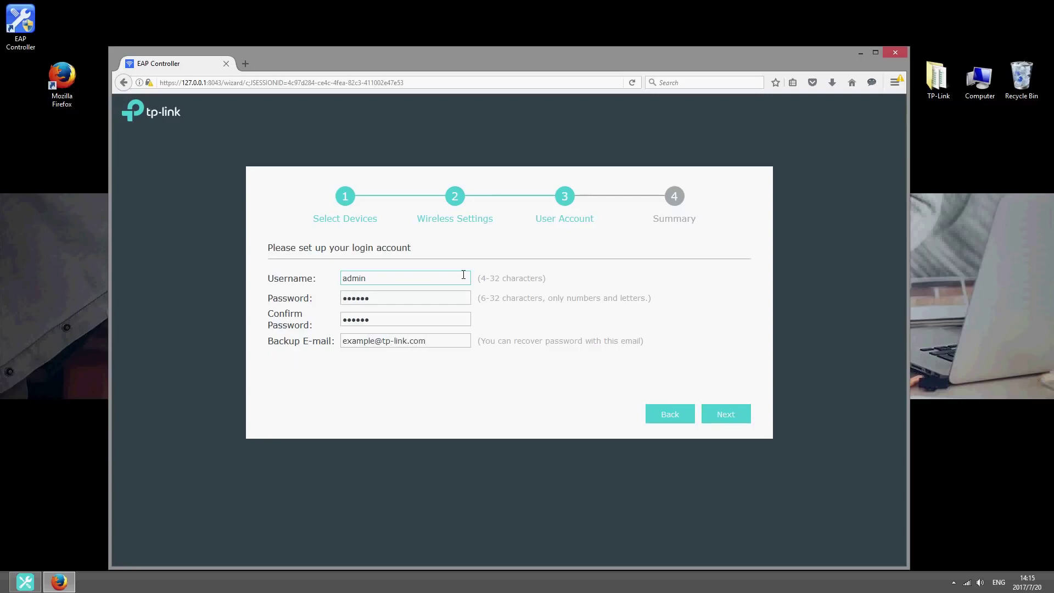
Finish the wizard, sign in as admin, and view the EAP320 under Access Points.
{"action": "left_click", "coordinate": [714, 417]}
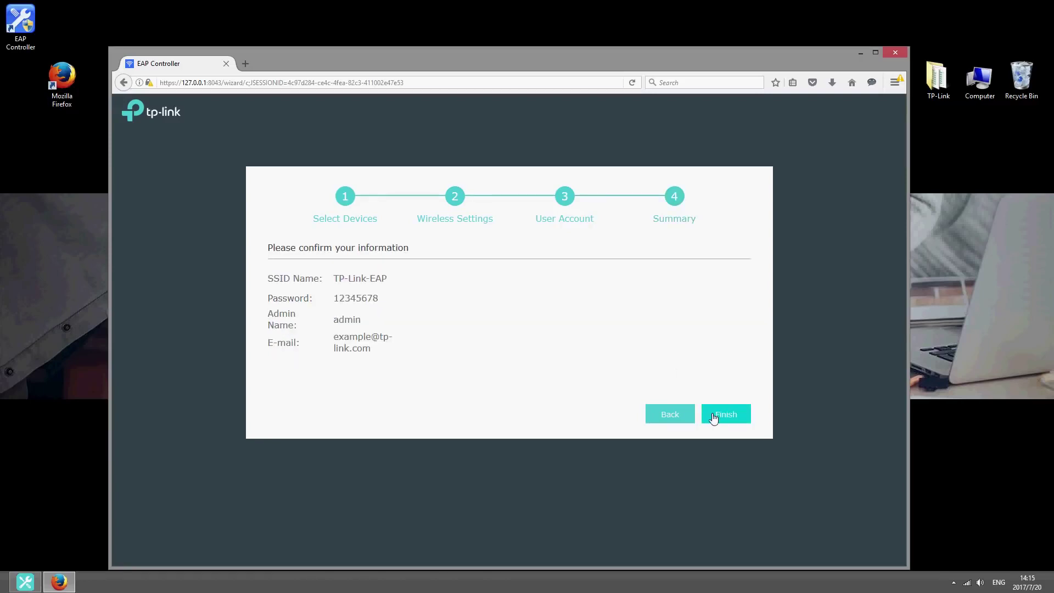
{"action": "left_click", "coordinate": [714, 415]}
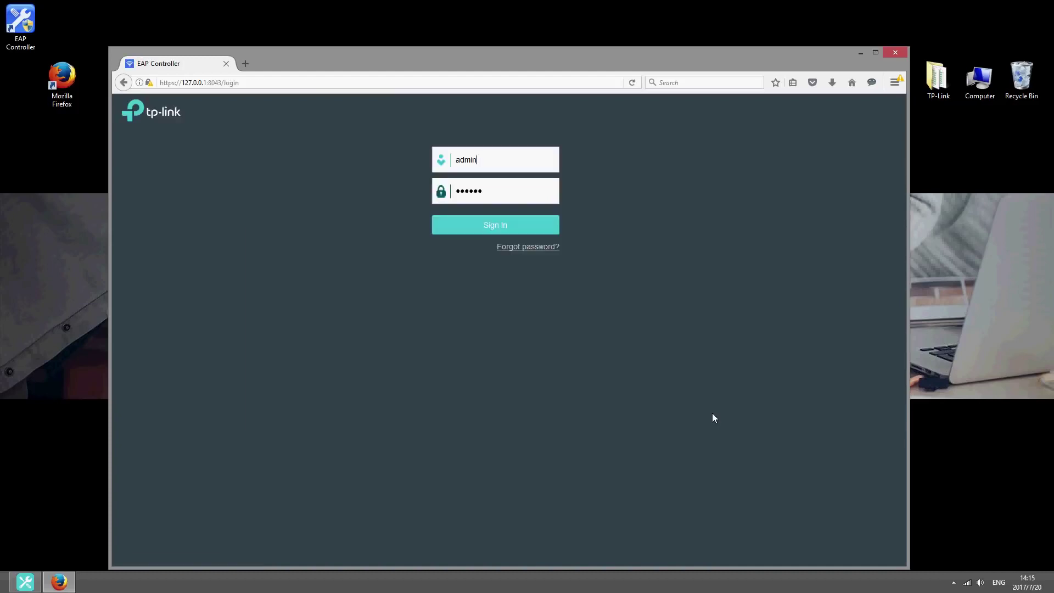
{"action": "left_click", "coordinate": [538, 229]}
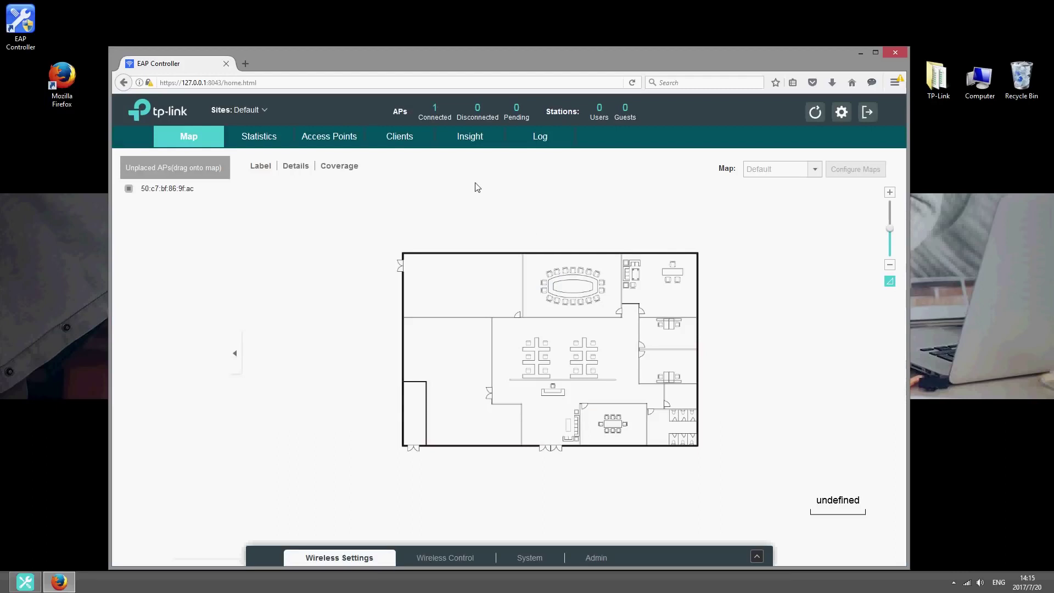
{"action": "left_click", "coordinate": [434, 120]}
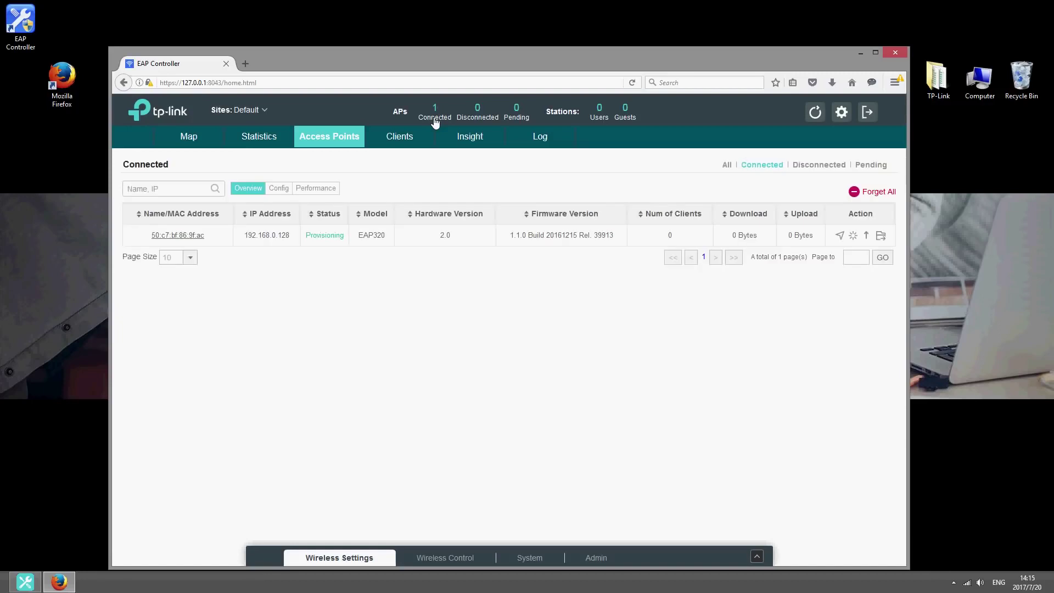